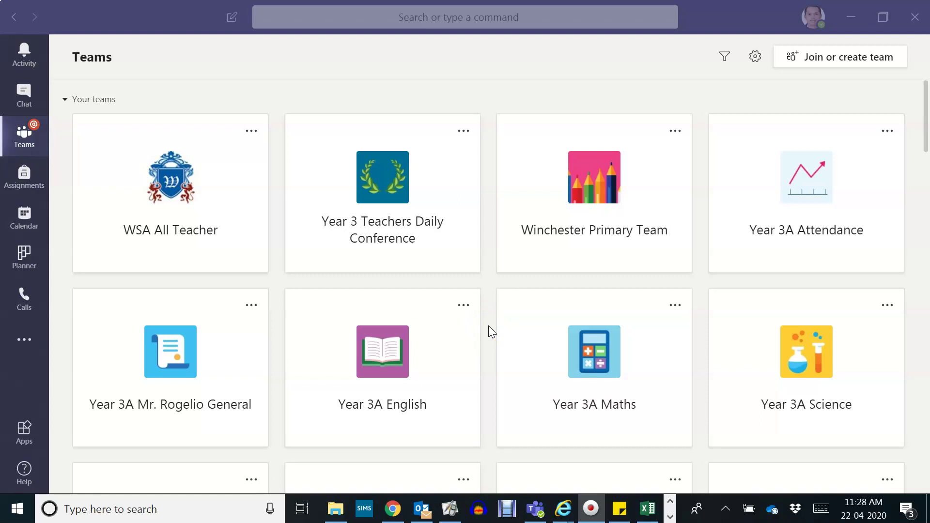
# Step: Open the Year 3A English team and browse the General channel's Files list
pyautogui.click(439, 357)
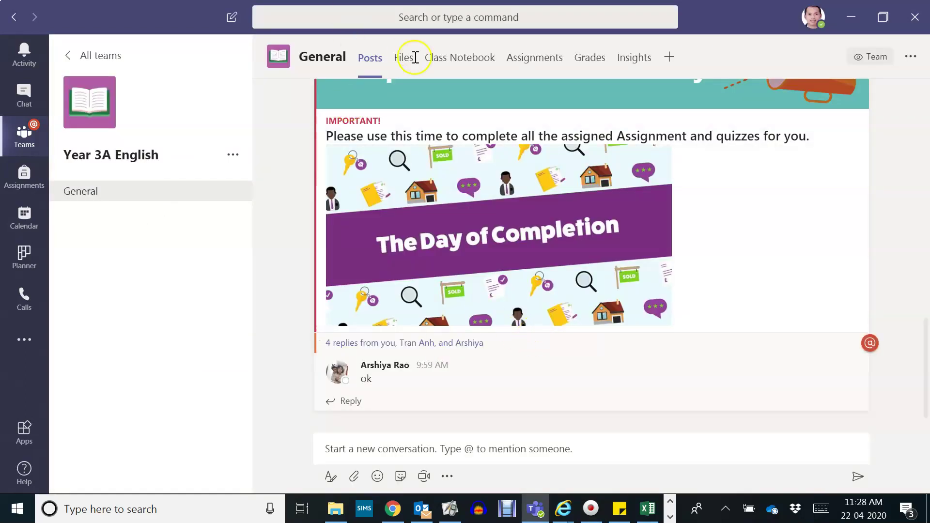
pyautogui.click(403, 70)
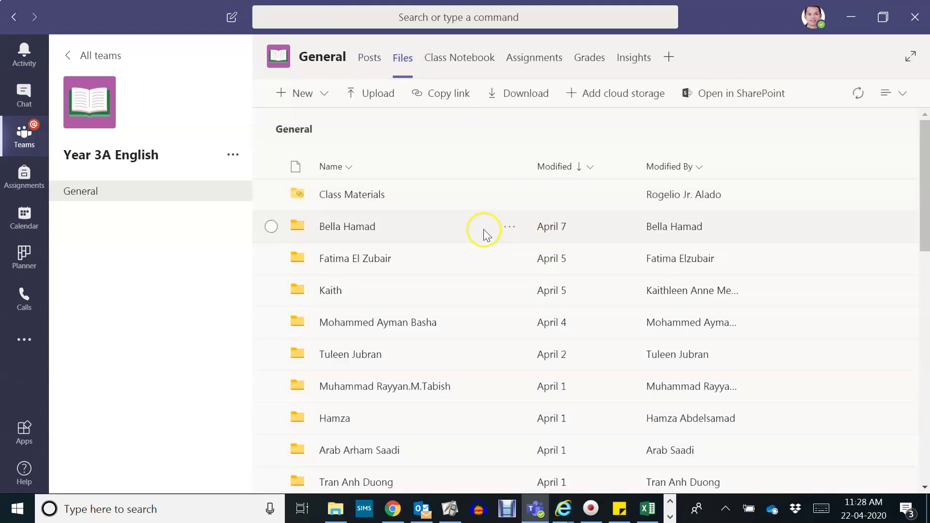
pyautogui.scroll(-5, 481, 243)
pyautogui.scroll(-8, 470, 281)
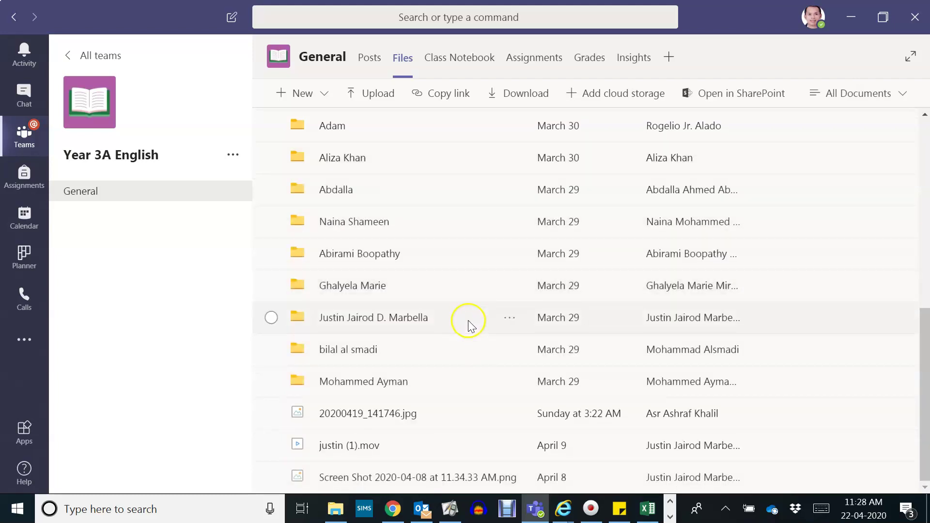
pyautogui.scroll(15, 467, 322)
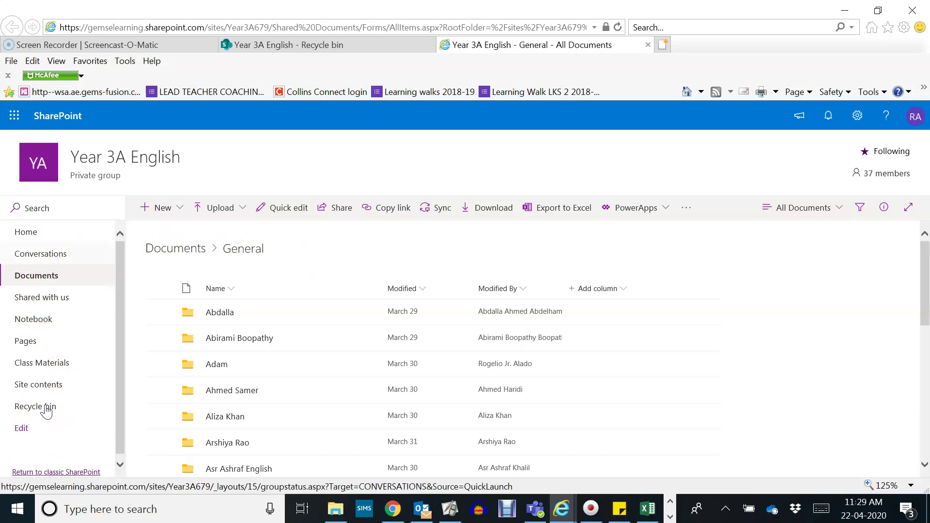
# Step: In the site recycle bin, select the seven student folders deleted from Shared Documents/General
pyautogui.click(47, 410)
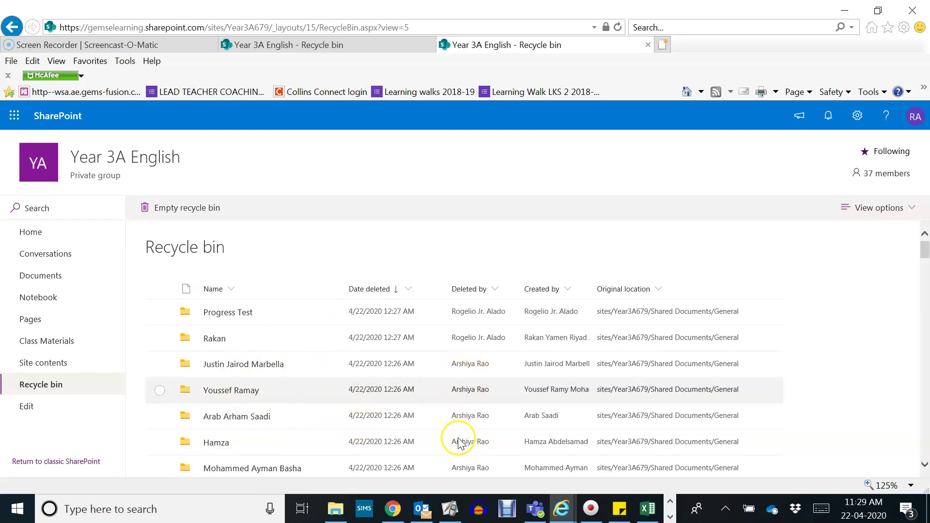
pyautogui.click(160, 338)
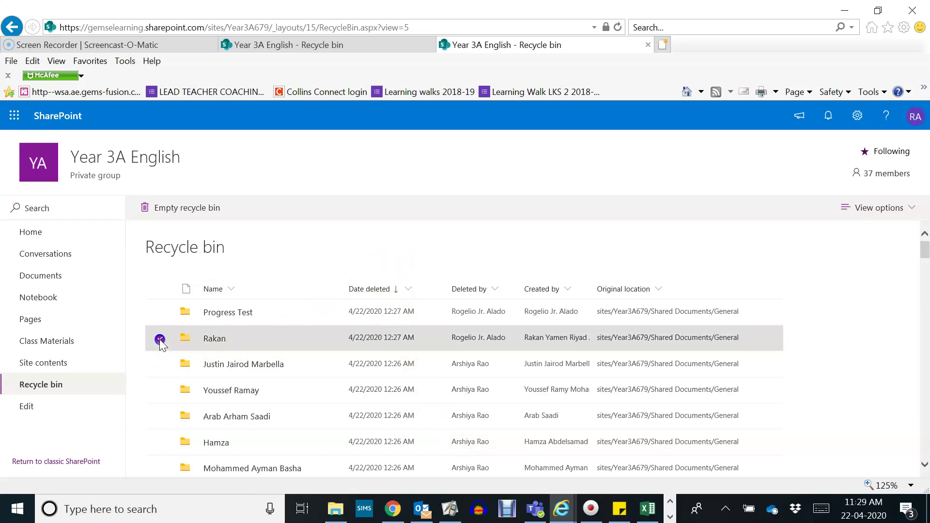
pyautogui.click(157, 365)
pyautogui.click(159, 391)
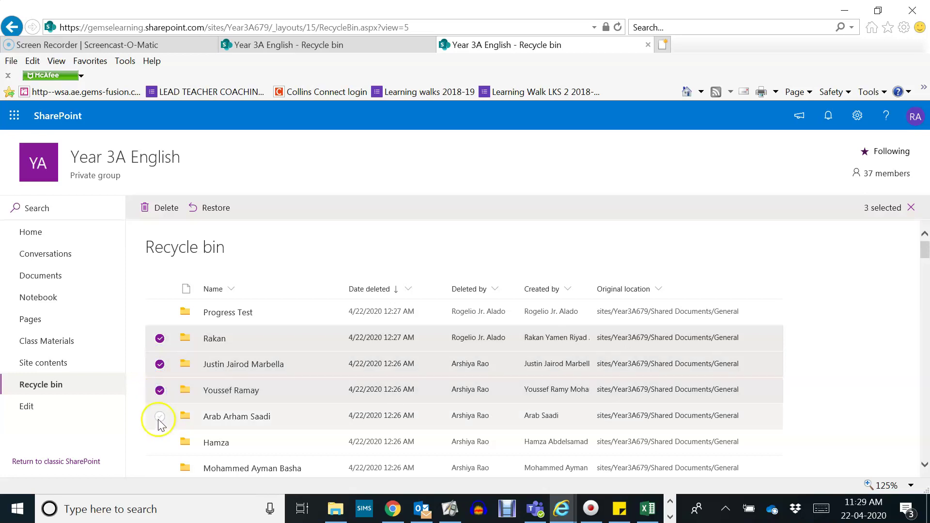
pyautogui.click(158, 443)
pyautogui.scroll(-1, 160, 442)
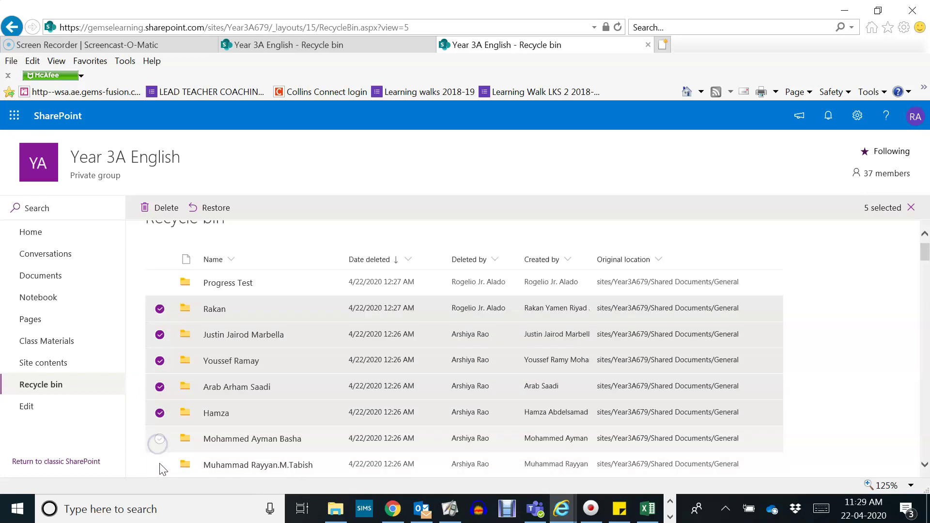
pyautogui.click(160, 431)
pyautogui.click(160, 452)
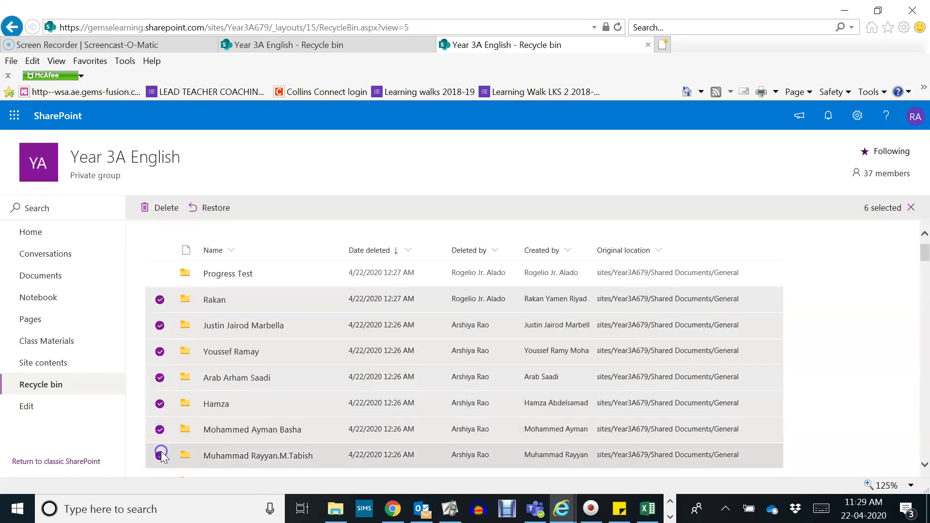
pyautogui.scroll(-2, 182, 448)
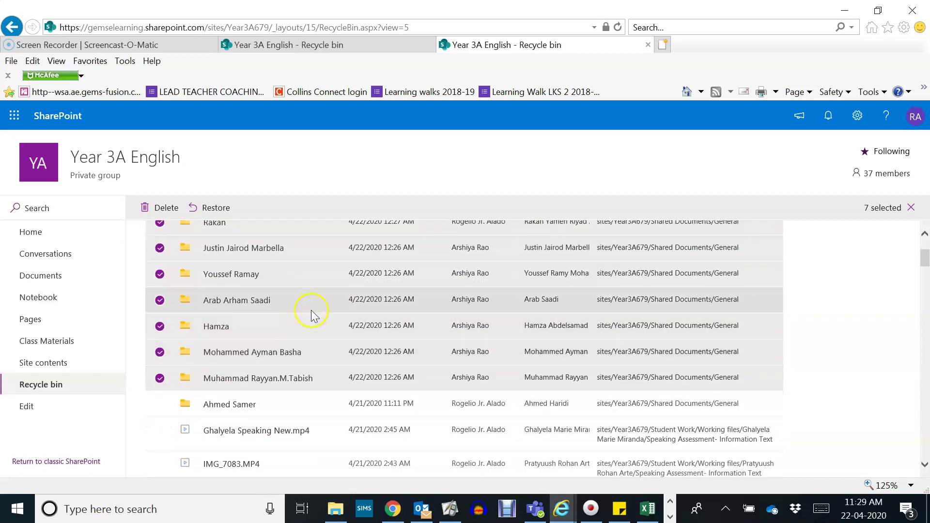
pyautogui.scroll(1, 297, 328)
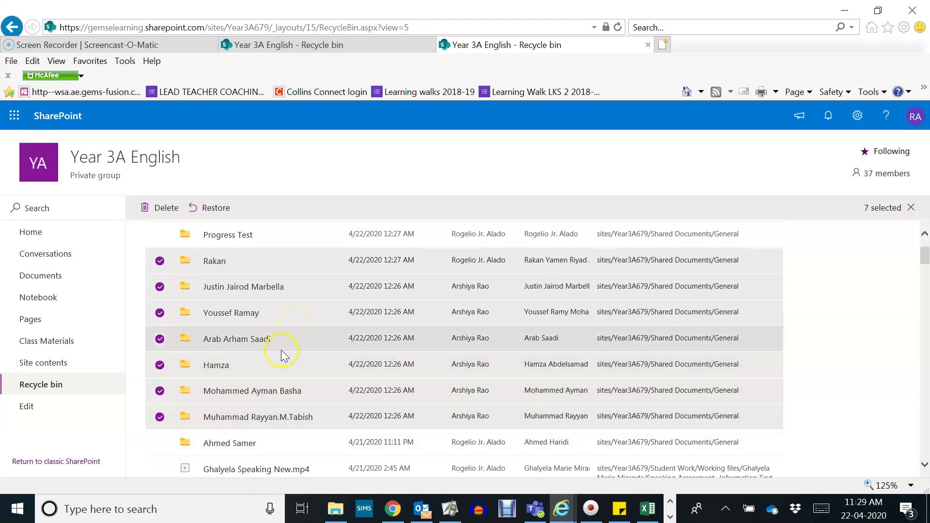
pyautogui.scroll(2, 281, 357)
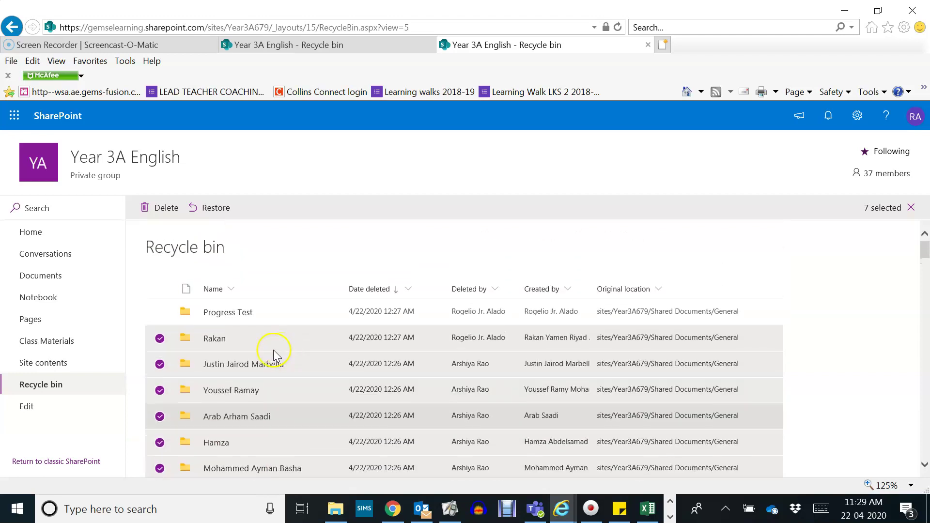
# Step: Restore the seven selected student folders, then return to the Documents library
pyautogui.click(217, 210)
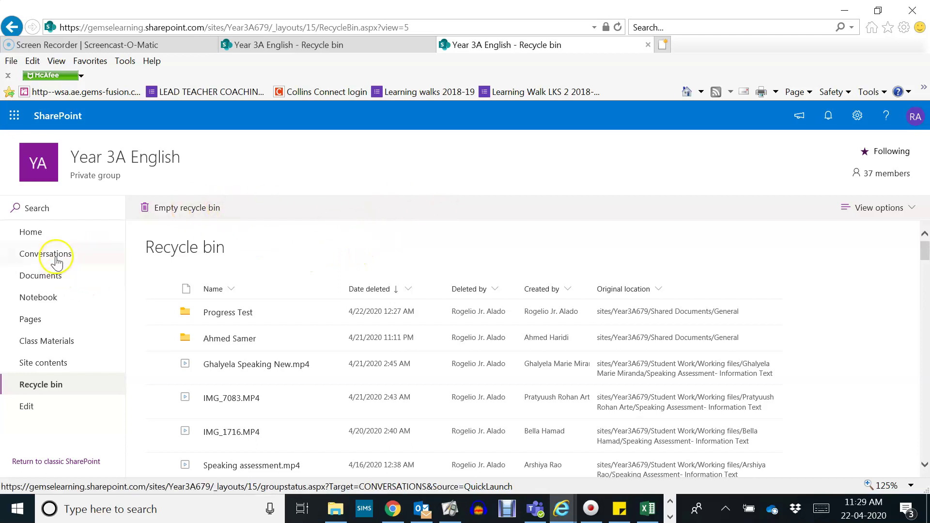
pyautogui.click(47, 277)
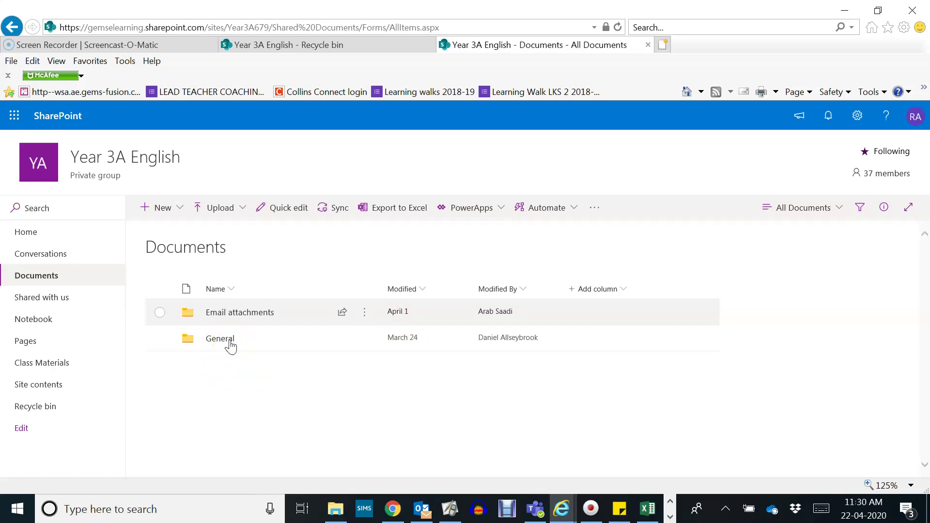
# Step: Open the General folder, confirm the restored student folders are listed, and start Sync now
pyautogui.click(221, 338)
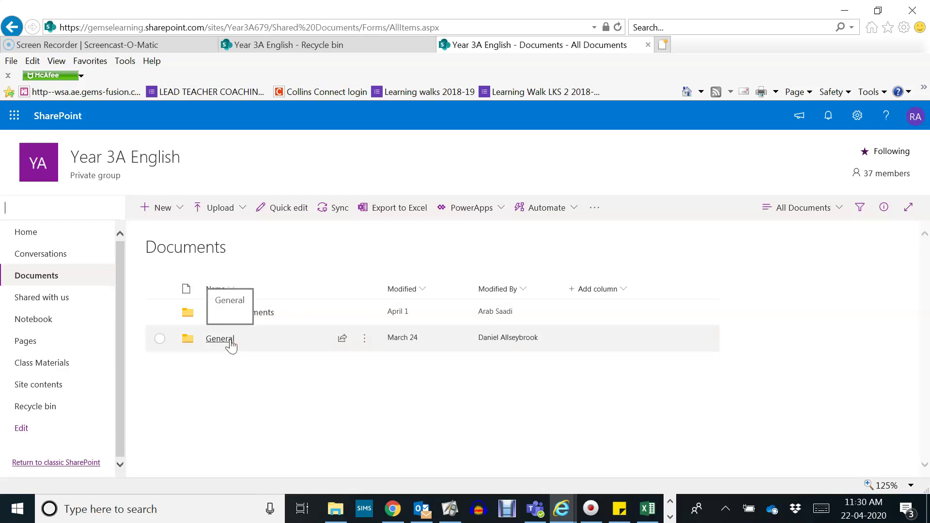
pyautogui.click(230, 341)
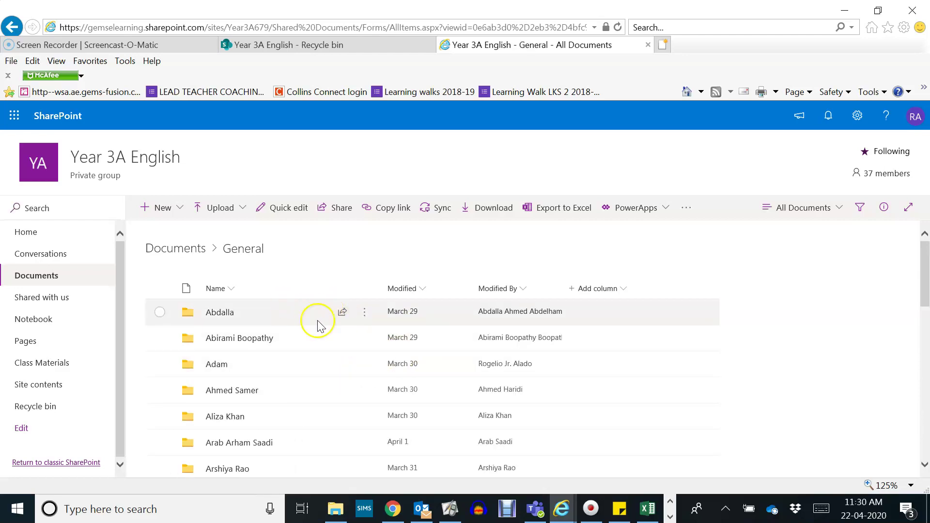
pyautogui.scroll(-5, 319, 326)
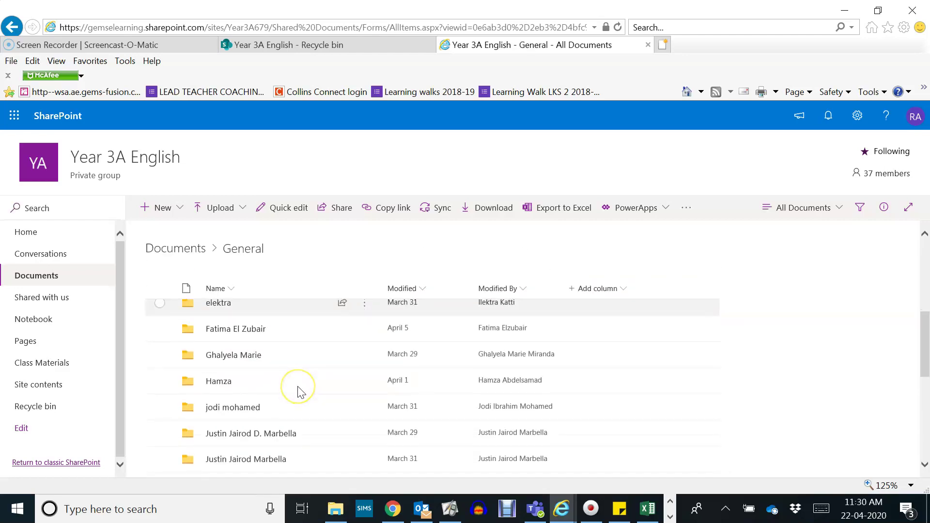
pyautogui.scroll(-5, 299, 392)
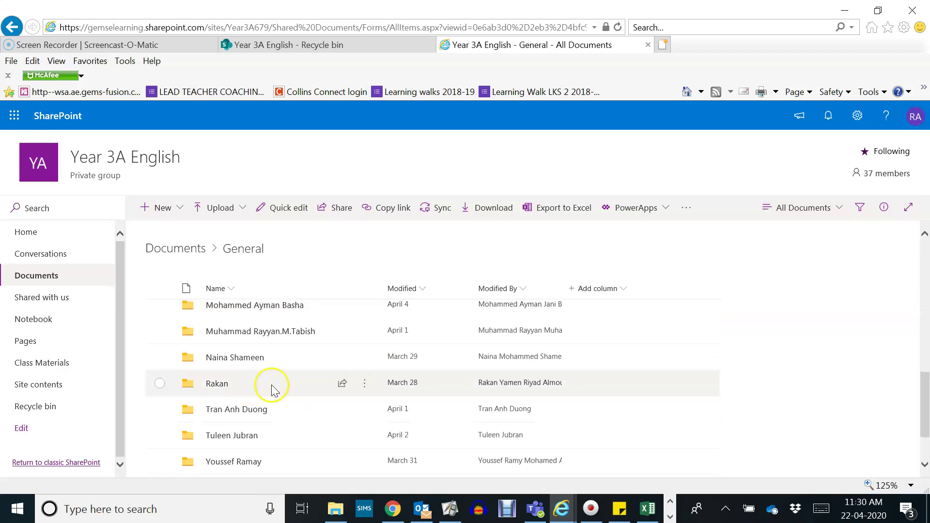
pyautogui.scroll(-1, 290, 439)
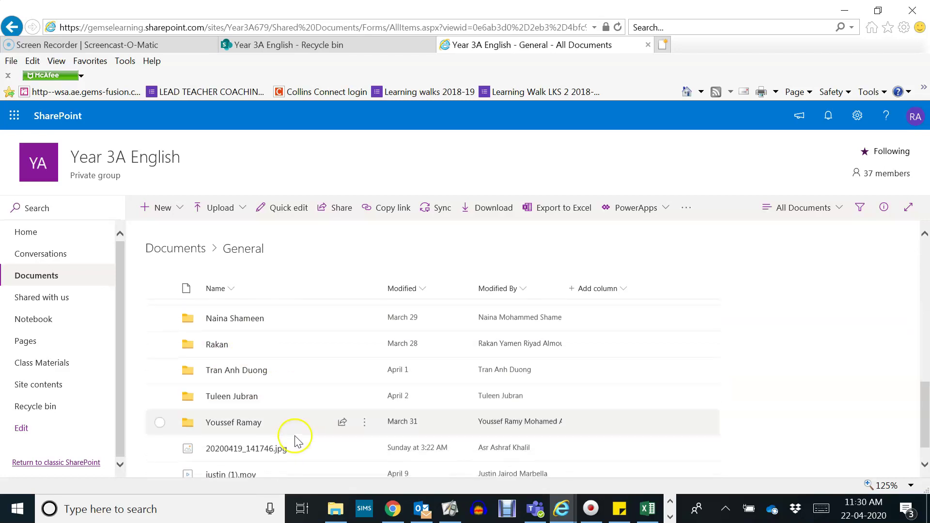
pyautogui.scroll(10, 293, 388)
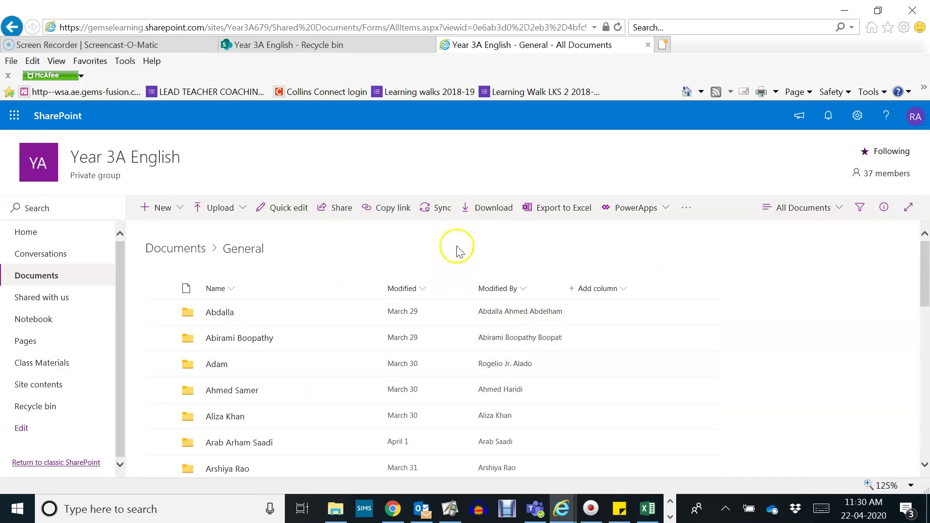
pyautogui.click(438, 211)
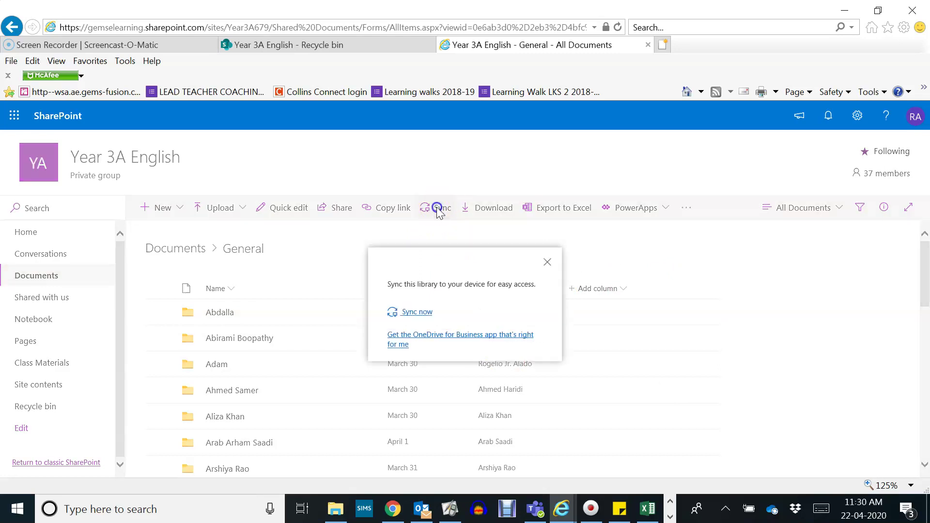
pyautogui.click(407, 313)
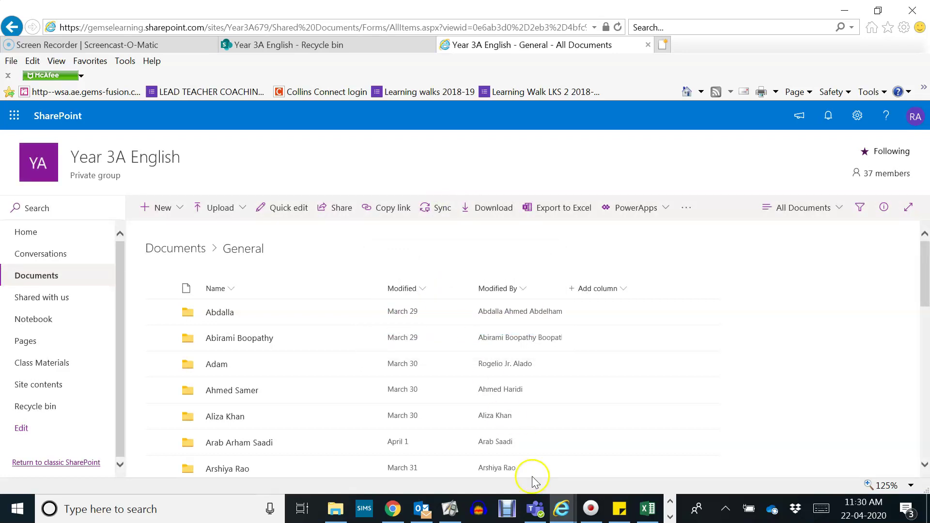
# Step: Refresh the Teams General Files tab via Posts and Files, declining the sync-program prompt
pyautogui.click(535, 509)
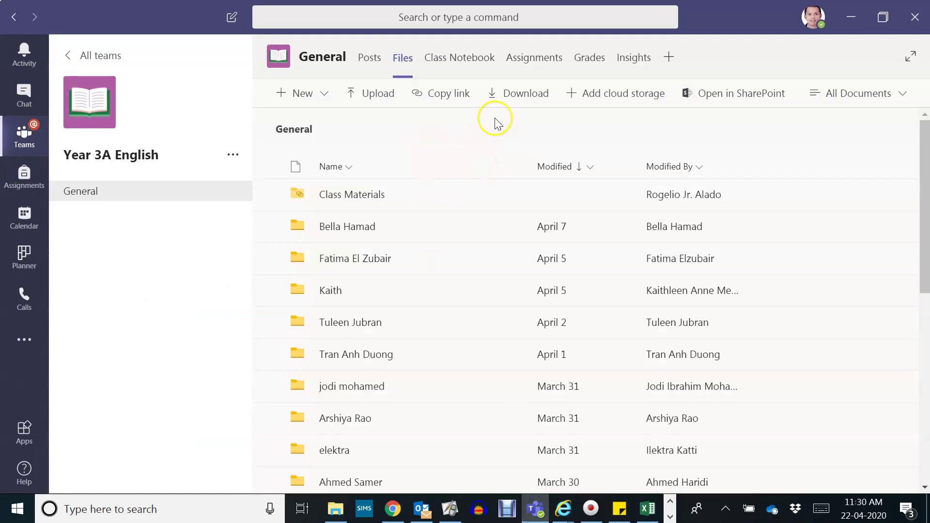
pyautogui.click(368, 58)
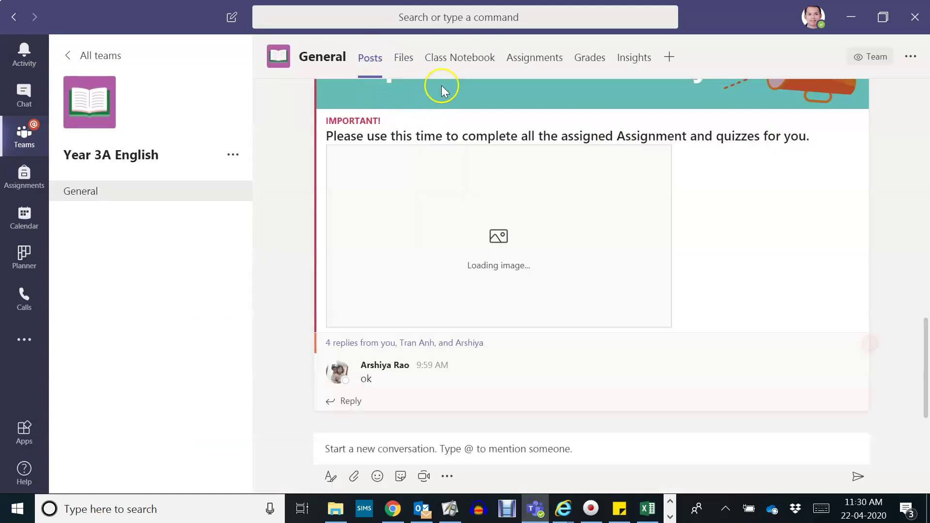
pyautogui.click(405, 61)
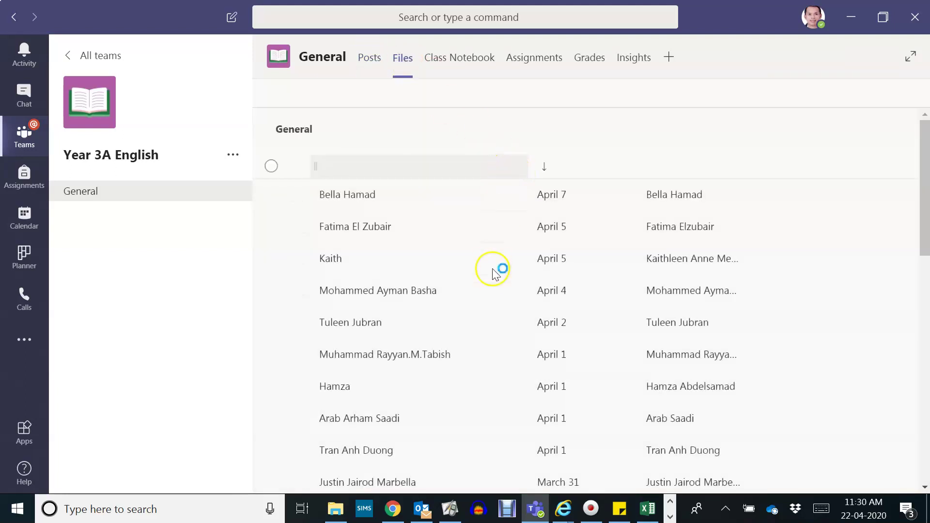
pyautogui.scroll(-5, 492, 277)
pyautogui.scroll(-4, 480, 298)
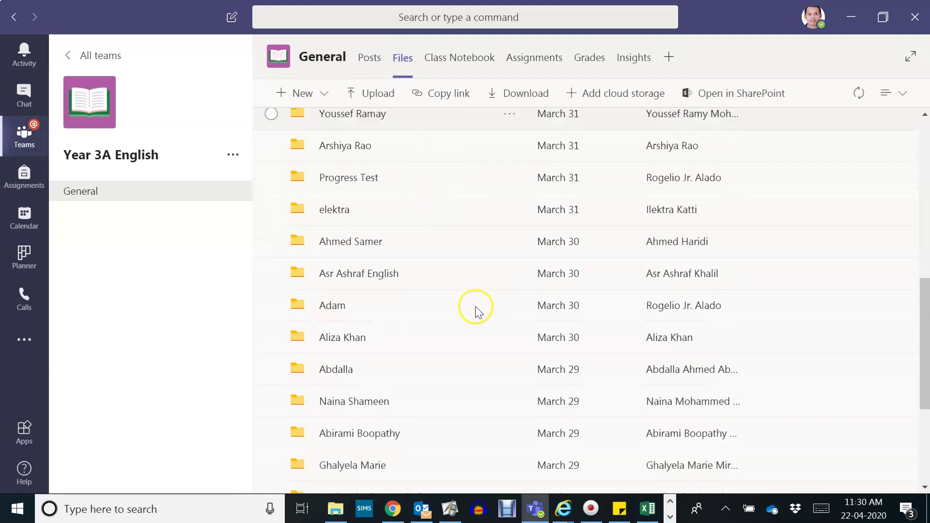
pyautogui.scroll(-5, 475, 311)
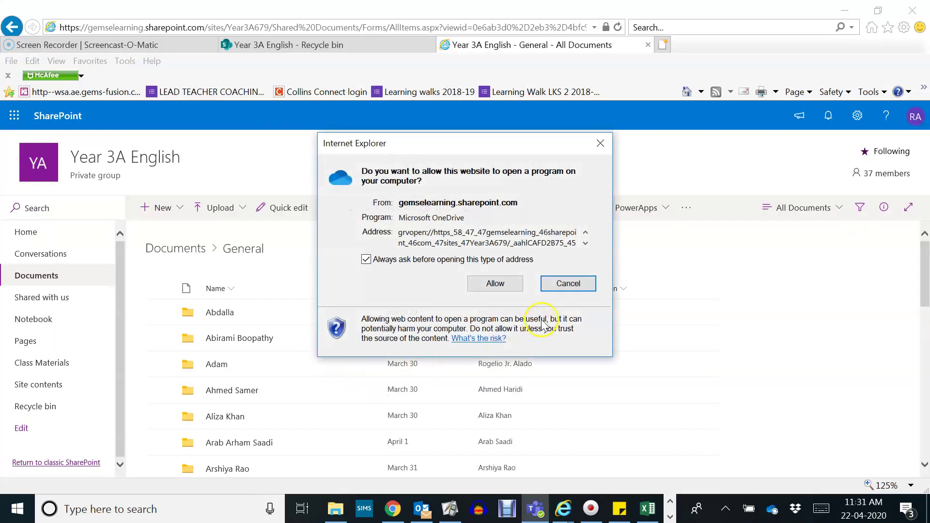
pyautogui.click(568, 284)
pyautogui.click(533, 507)
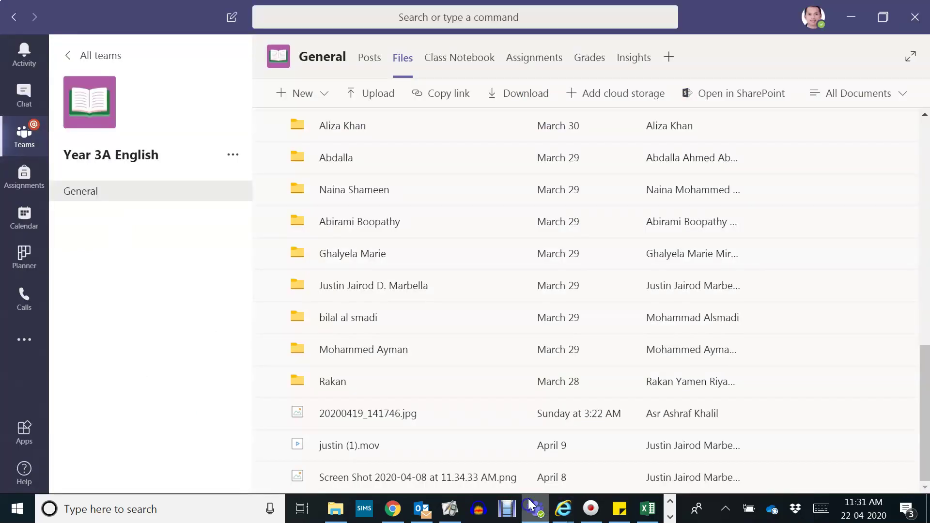